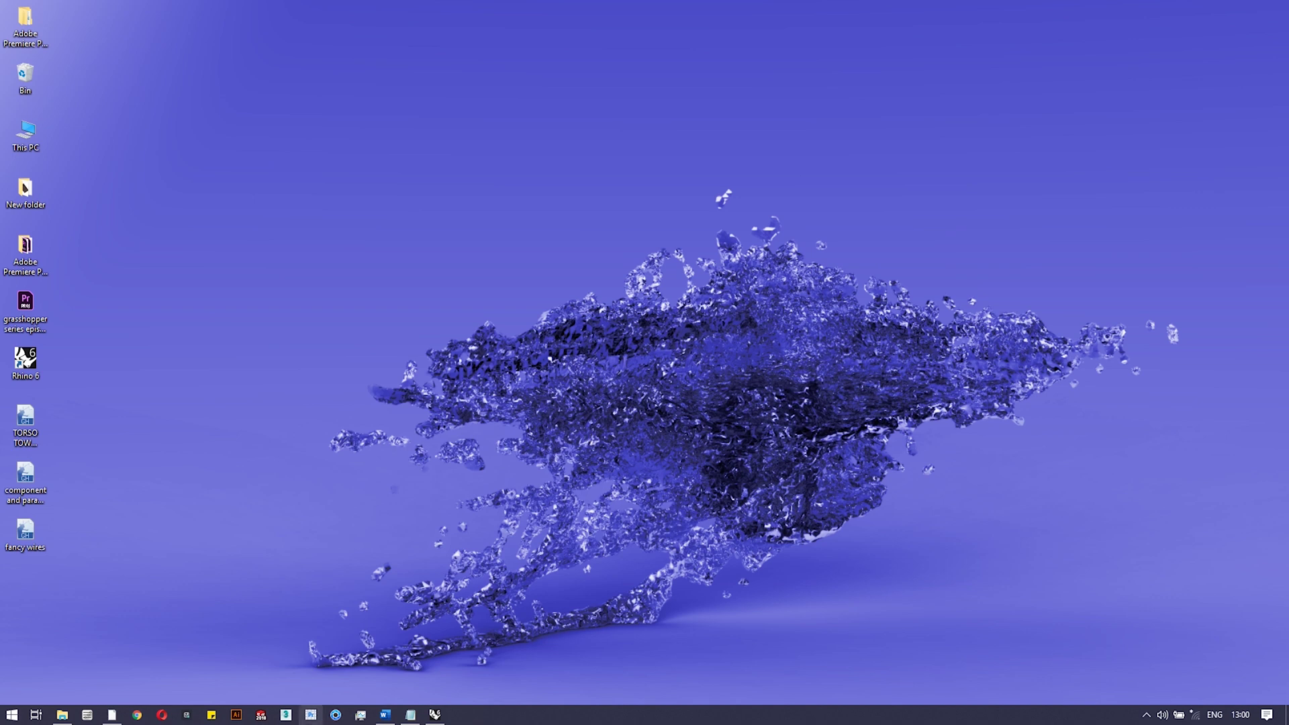
# Restore the Rhino and Grasshopper windows from the taskbar to show the 0–17 Range definition
pyautogui.click(434, 715)
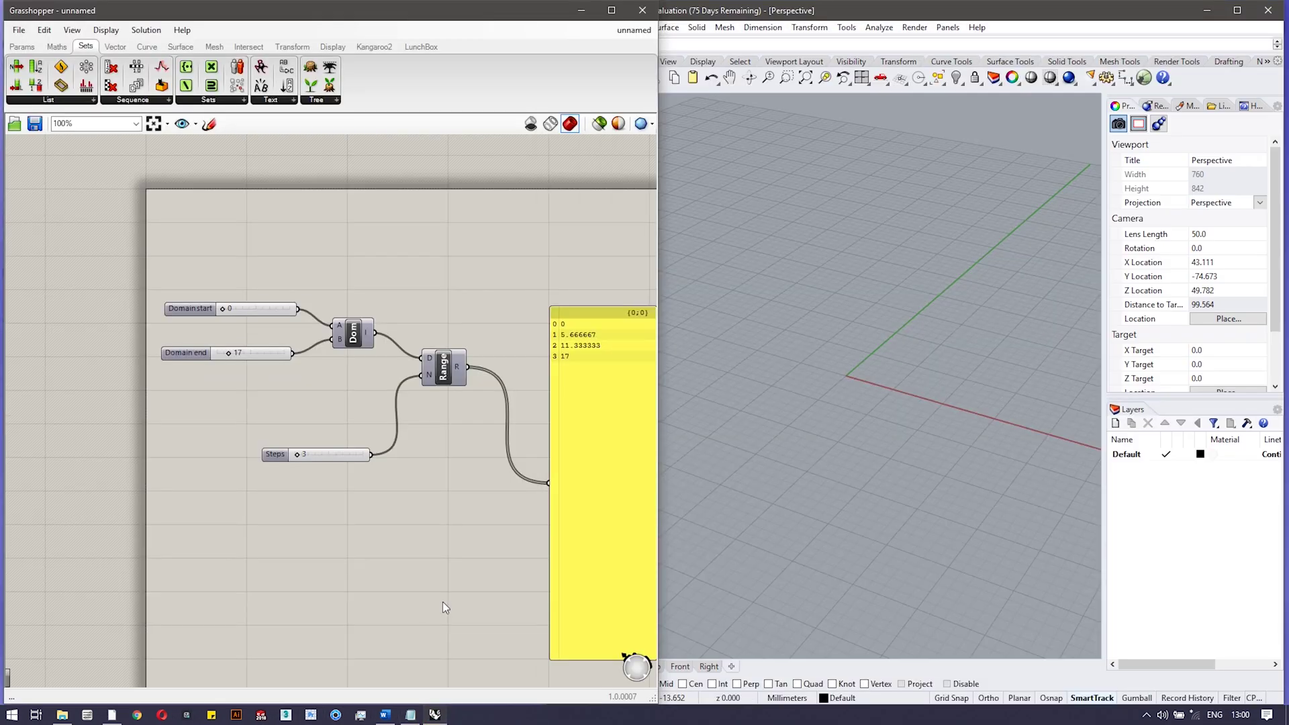
pyautogui.moveTo(442, 607); pyautogui.dragTo(378, 544, button='right')
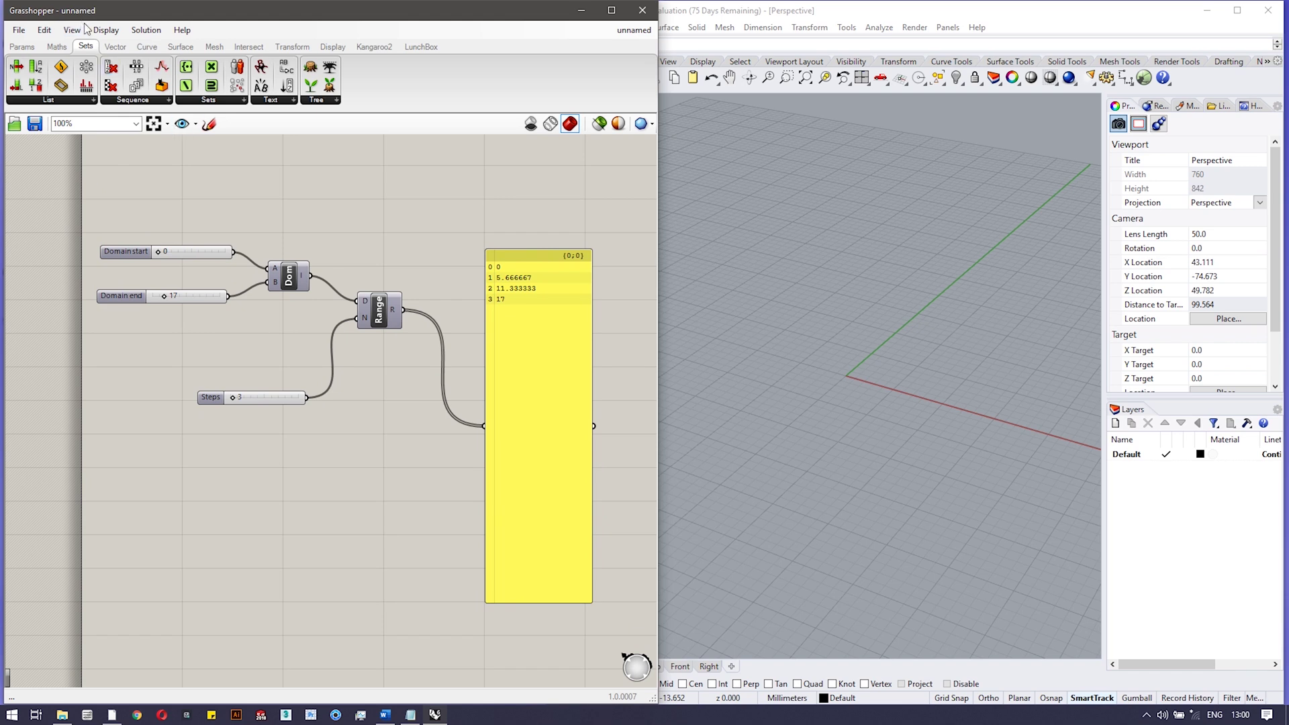
pyautogui.click(165, 101)
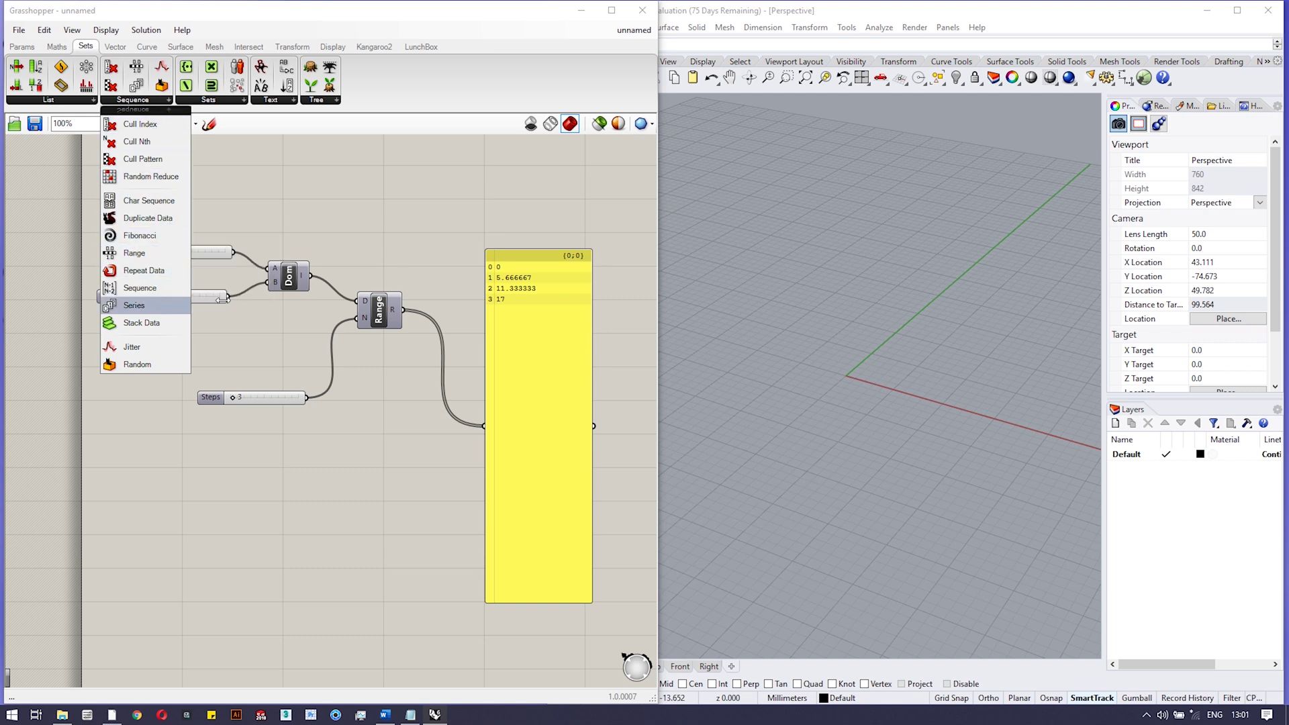
pyautogui.click(427, 228)
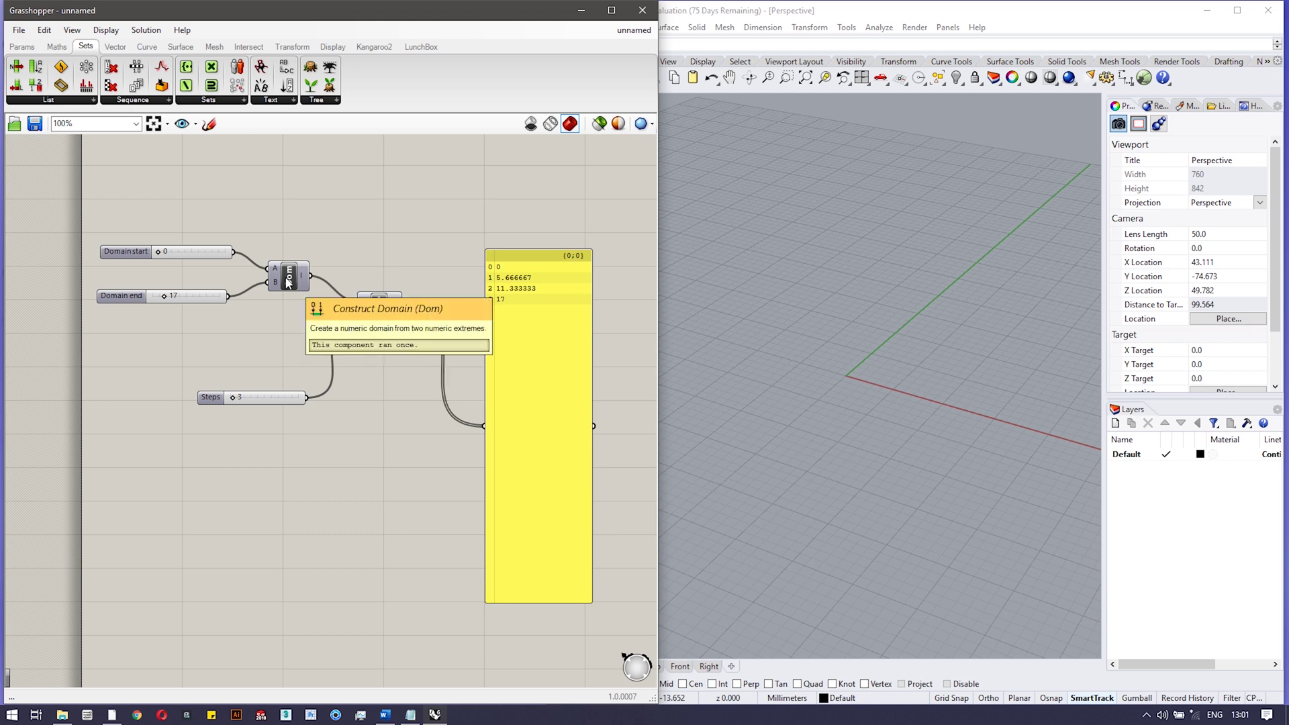
pyautogui.click(22, 46)
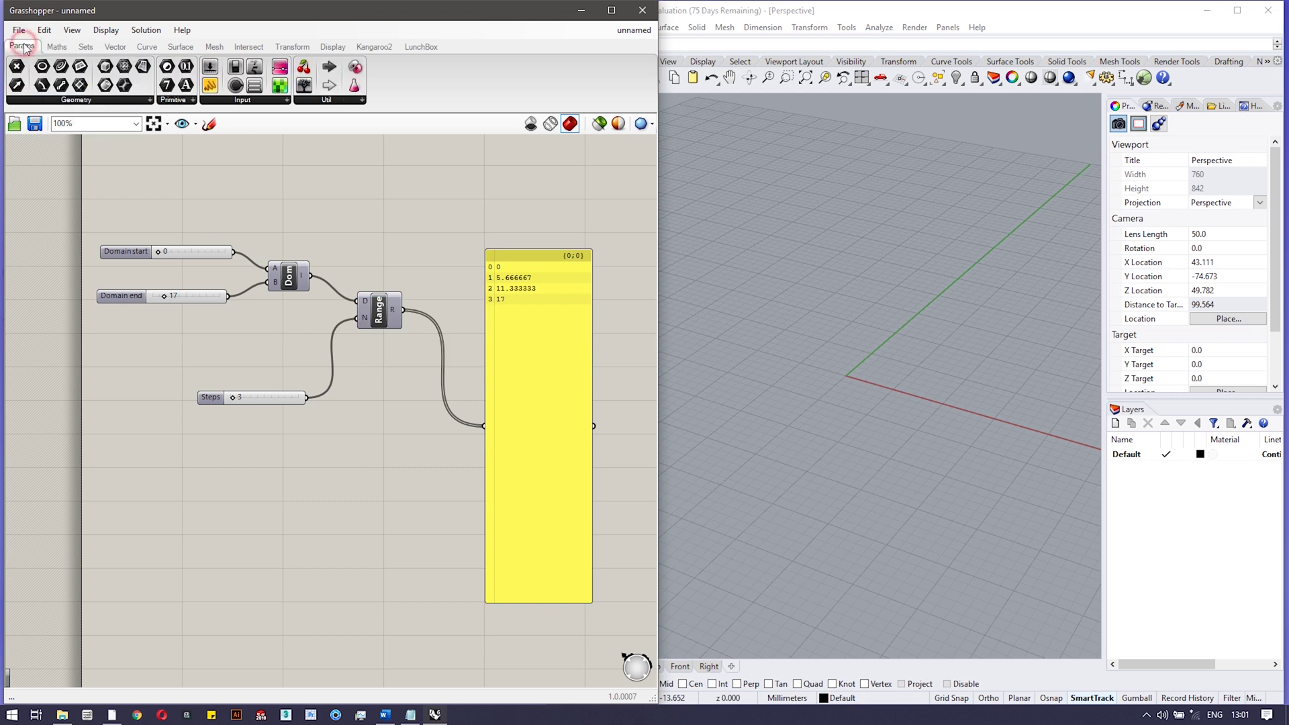
pyautogui.click(61, 45)
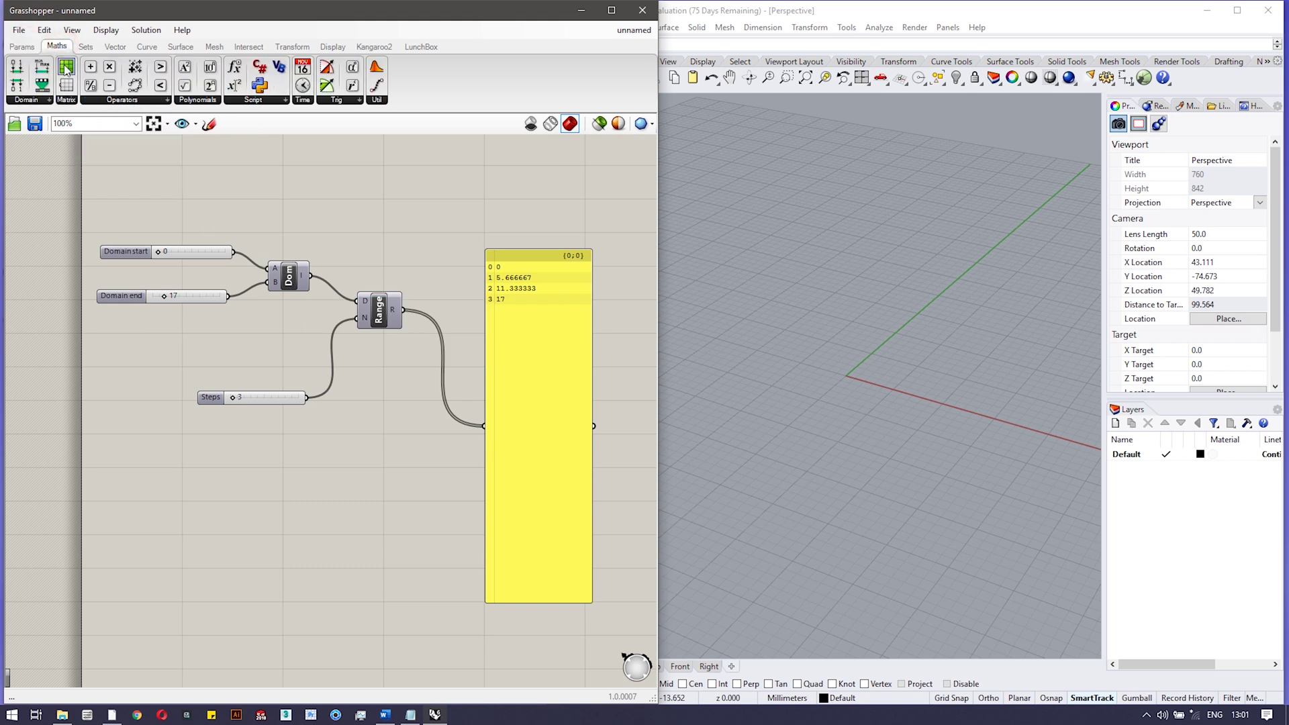
pyautogui.click(38, 98)
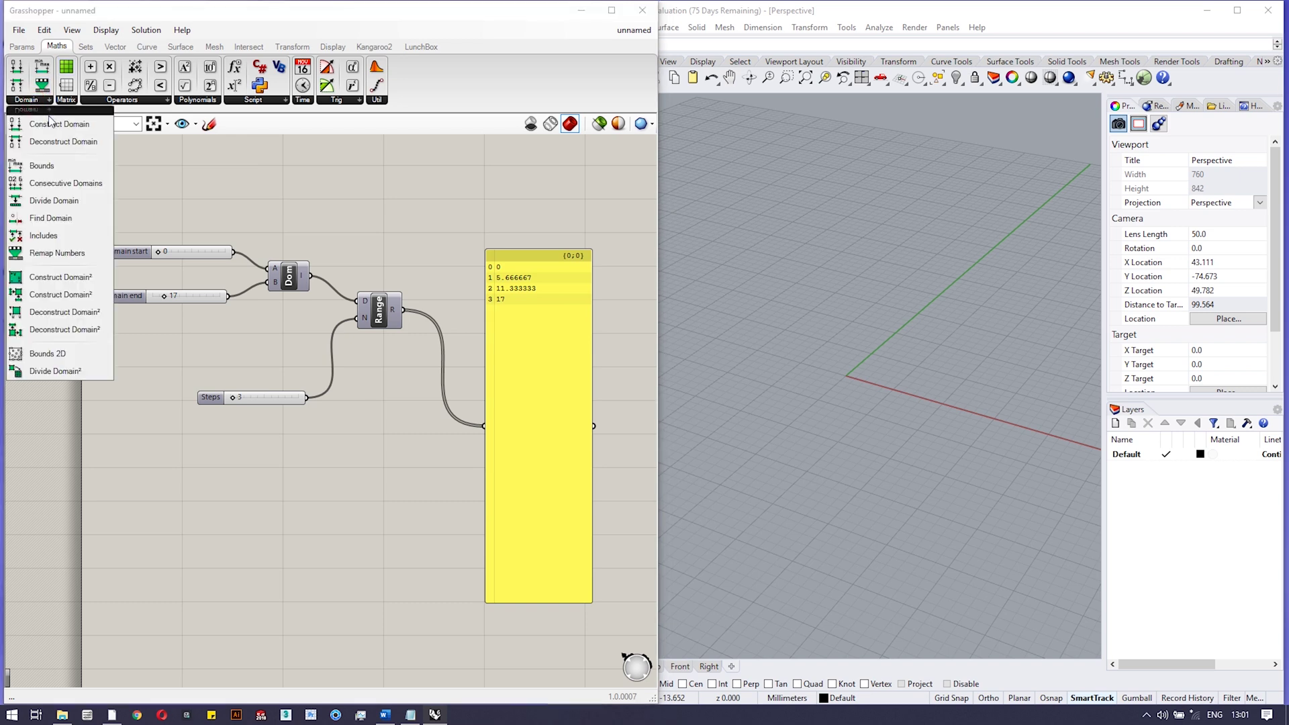
pyautogui.click(284, 175)
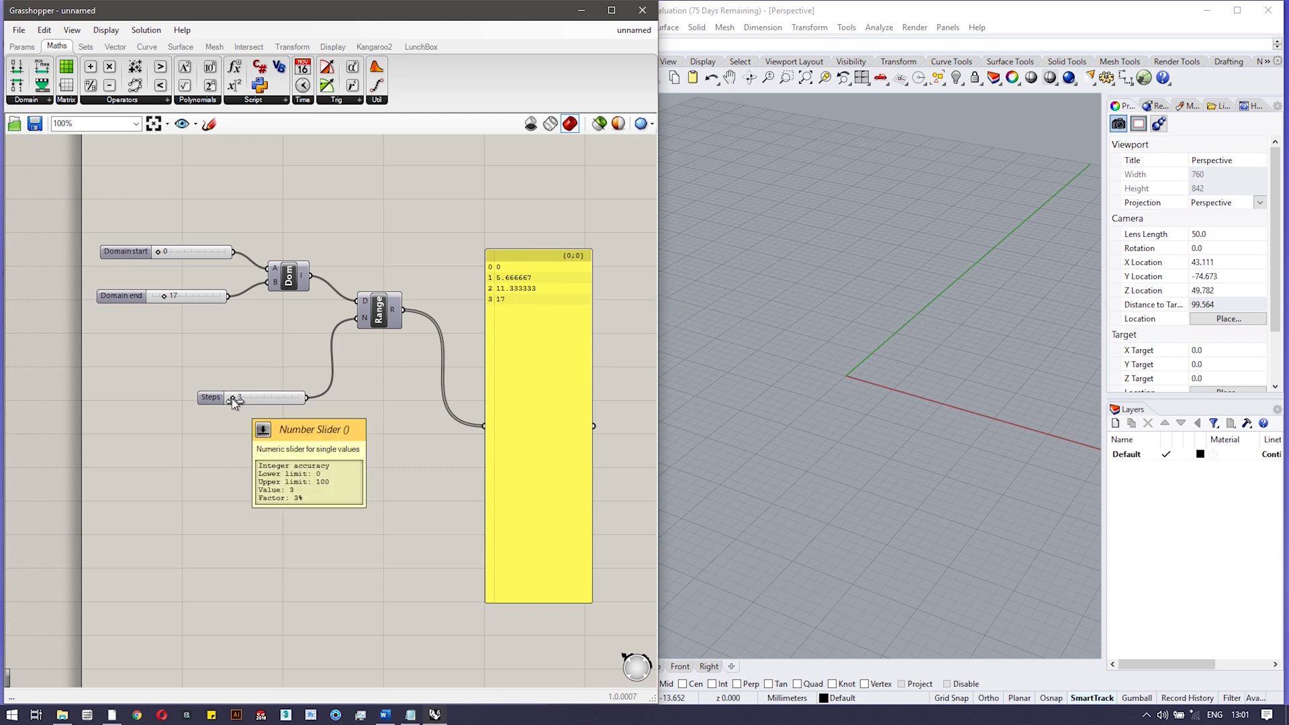
# Set the Range Steps slider to 27, giving 28 values evenly spaced from 0 to 17
pyautogui.moveTo(232, 398); pyautogui.dragTo(253, 393)
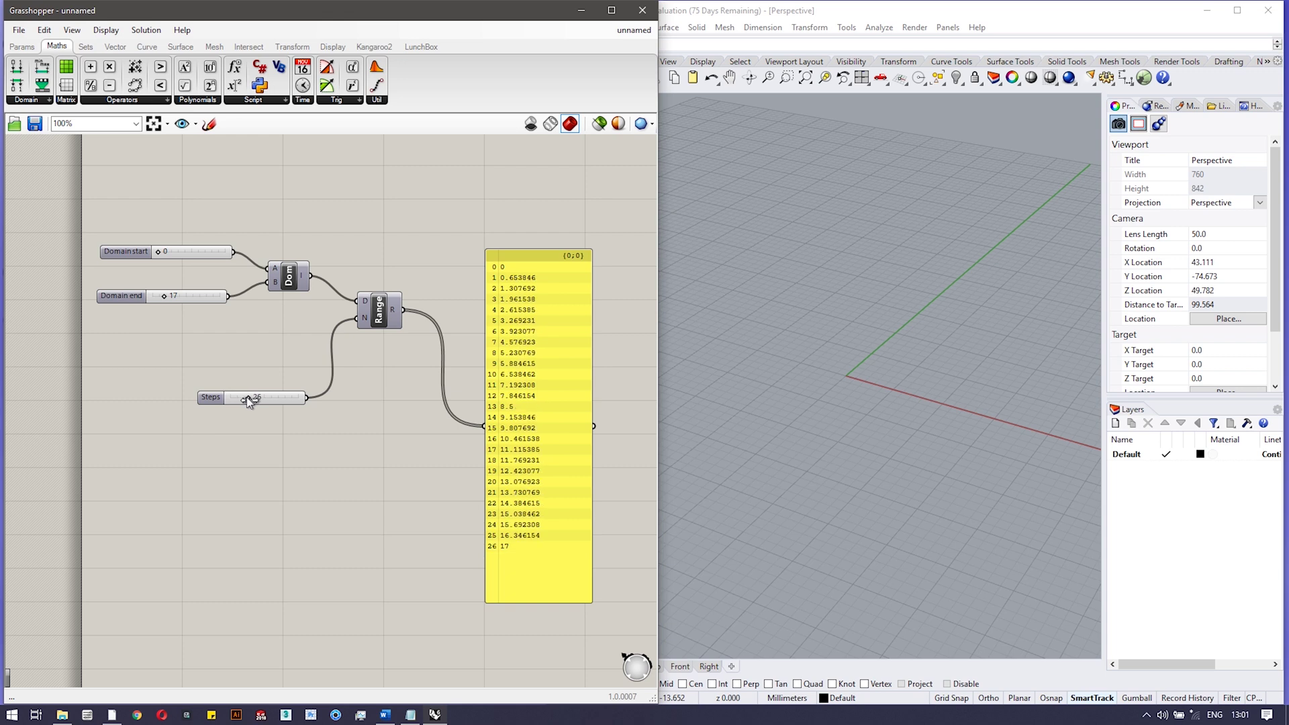
pyautogui.moveTo(253, 394); pyautogui.dragTo(248, 392)
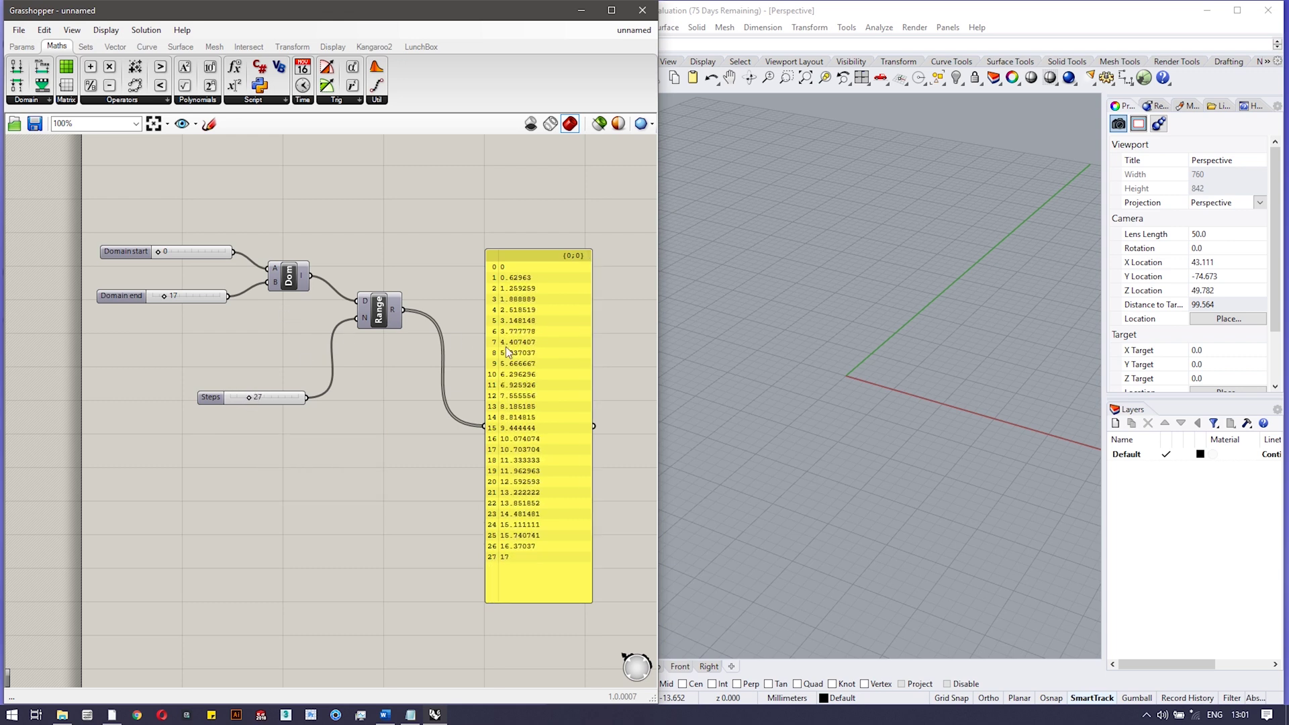
pyautogui.moveTo(596, 365); pyautogui.dragTo(287, 364, button='right')
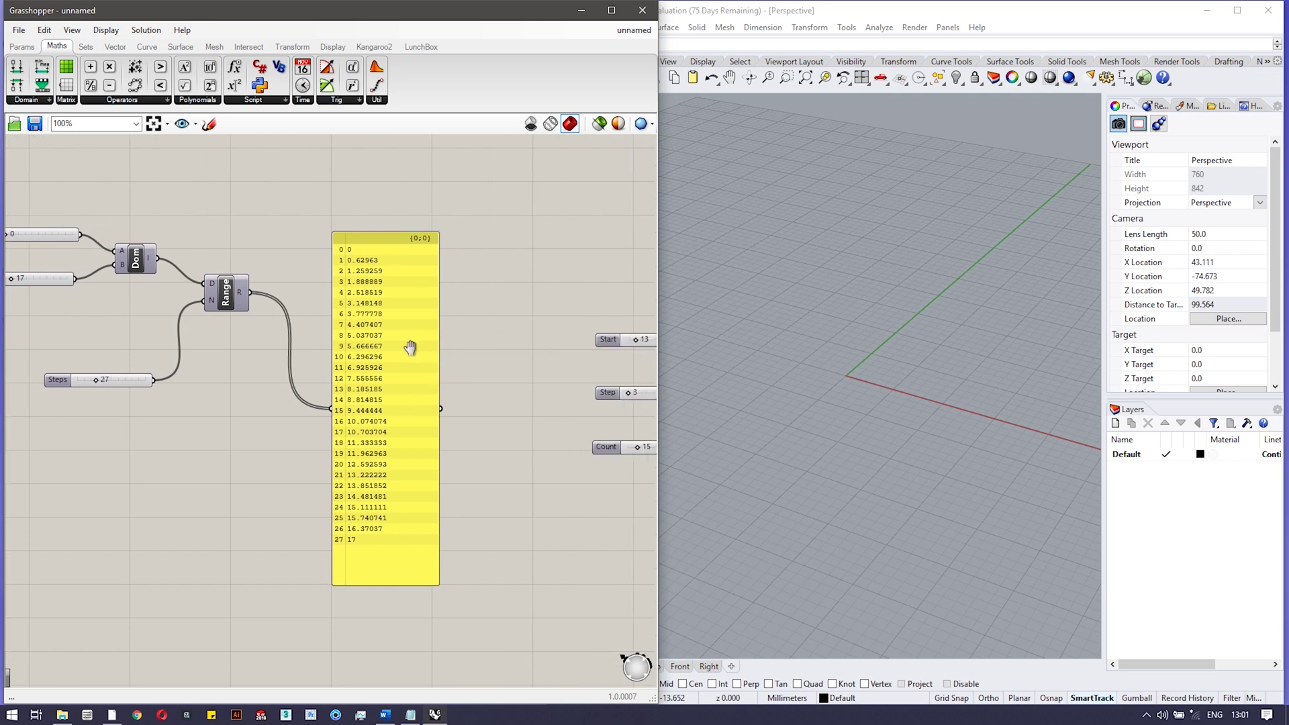
# Pan to the Series definition and set its Start, Step and Count sliders to 12, 9 and 18
pyautogui.moveTo(574, 476); pyautogui.dragTo(277, 453, button='right')
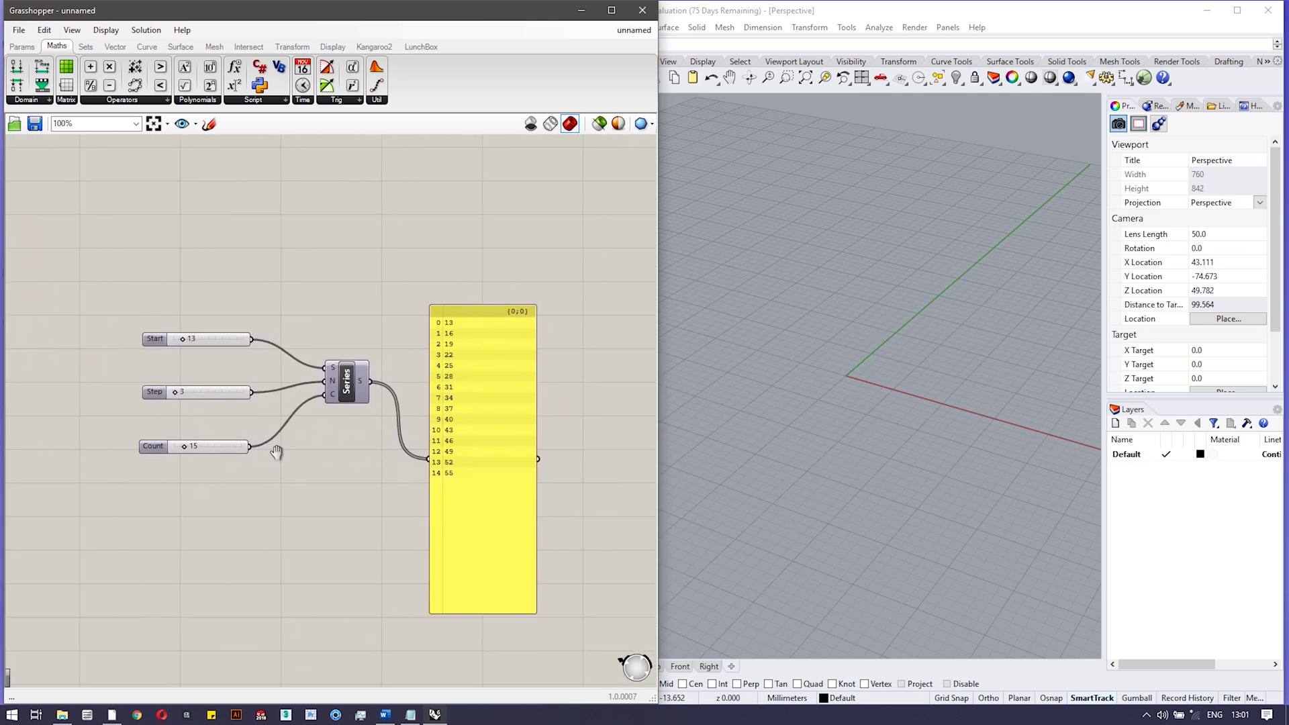
pyautogui.moveTo(276, 454); pyautogui.dragTo(279, 459, button='right')
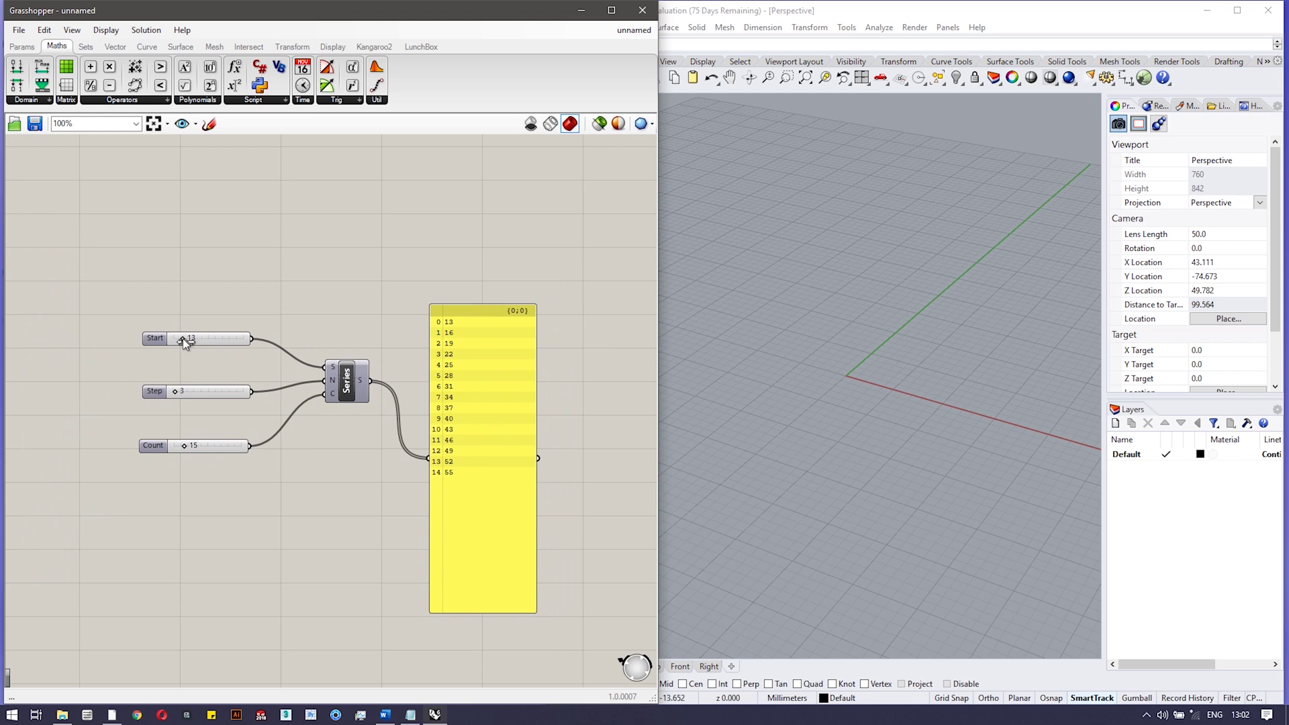
pyautogui.moveTo(183, 339)
pyautogui.mouseDown()
pyautogui.moveTo(196, 341)
pyautogui.moveTo(182, 343)
pyautogui.mouseUp()
pyautogui.moveTo(175, 392); pyautogui.dragTo(181, 396)
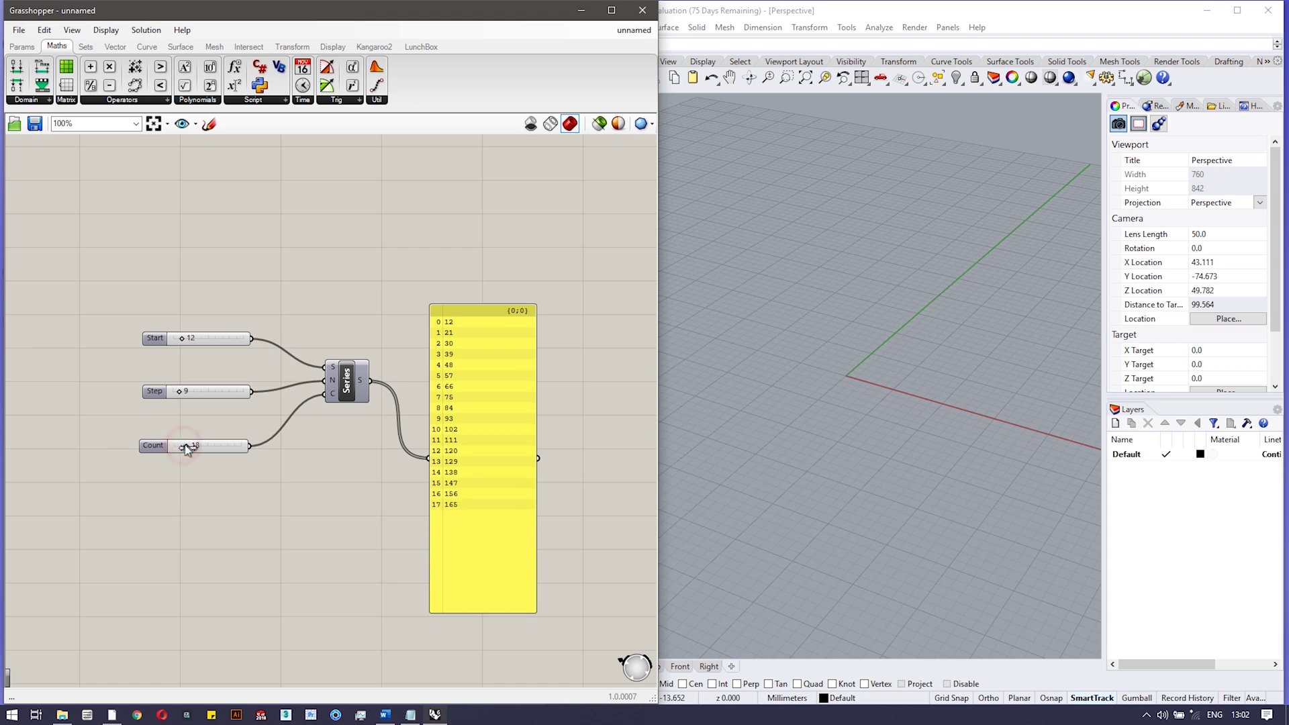
pyautogui.moveTo(184, 447); pyautogui.dragTo(197, 445)
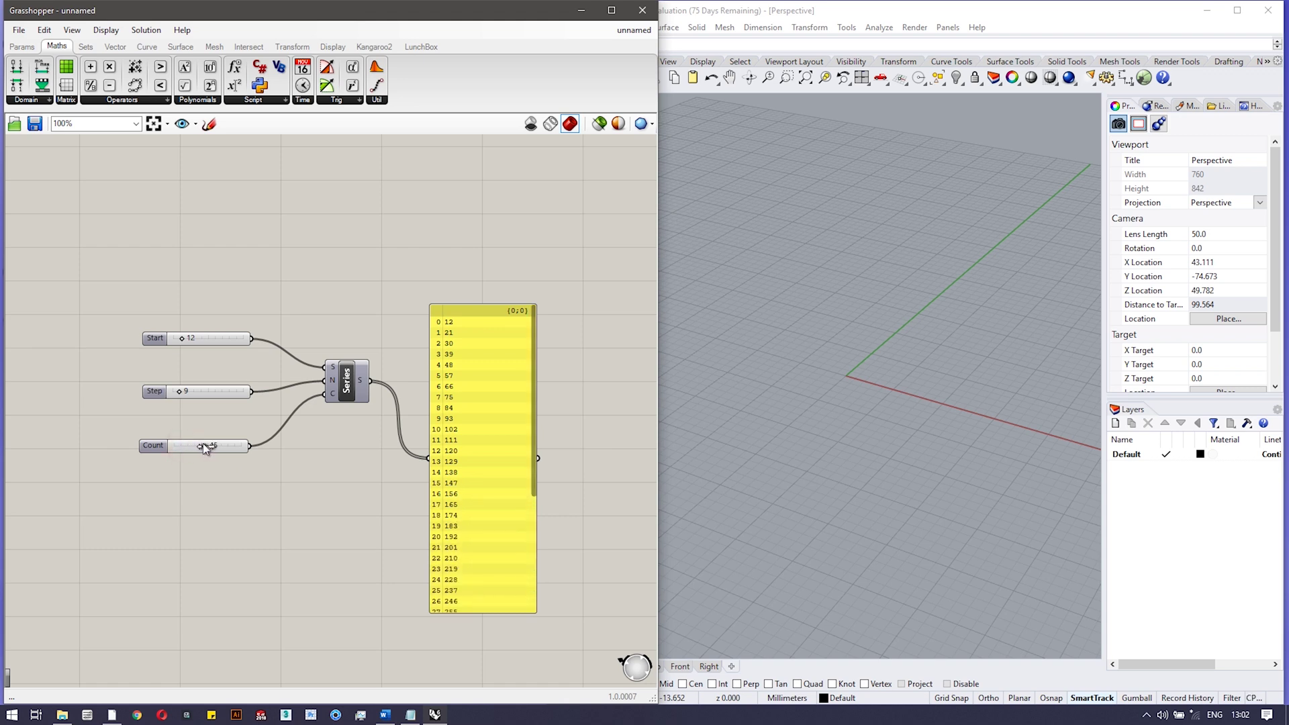
pyautogui.moveTo(195, 445); pyautogui.dragTo(185, 446)
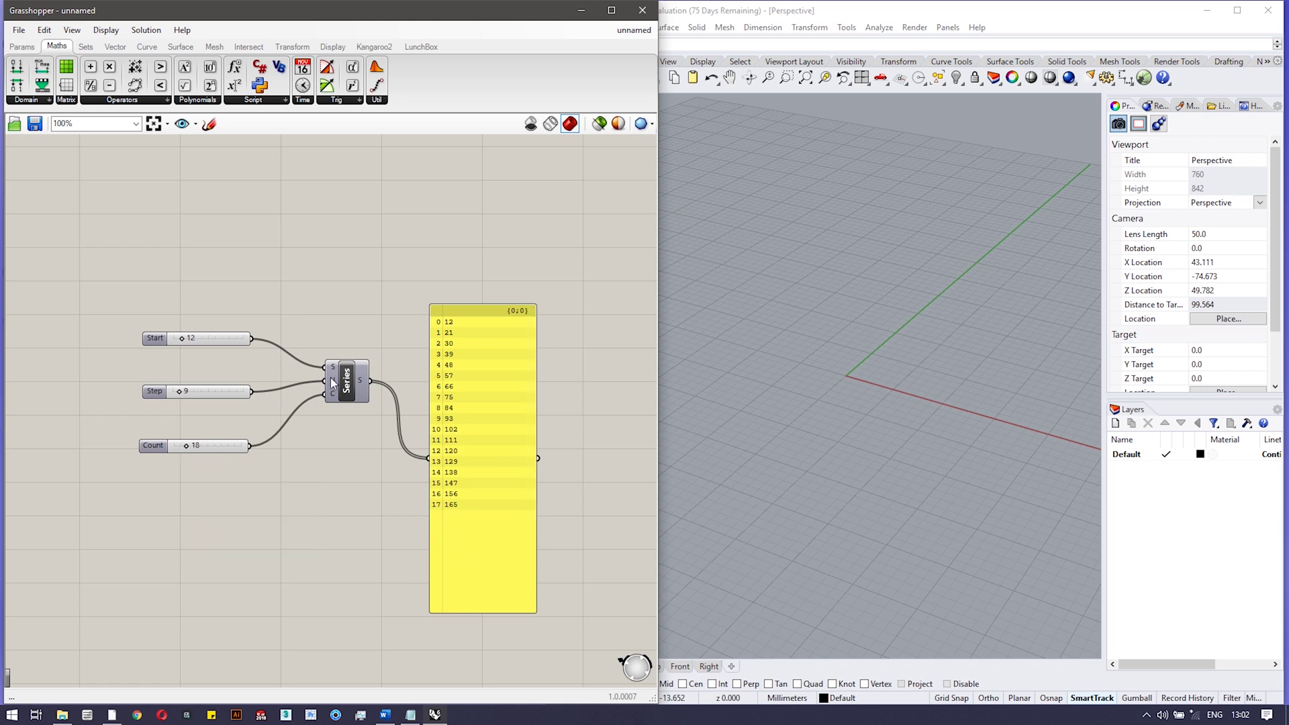
pyautogui.rightClick(566, 418)
# Set the Random definition's Range slider to 42, Number to 21 and Seed to 6
pyautogui.click(559, 382)
pyautogui.moveTo(559, 382); pyautogui.dragTo(46, 327, button='right')
pyautogui.moveTo(547, 457); pyautogui.dragTo(367, 504, button='right')
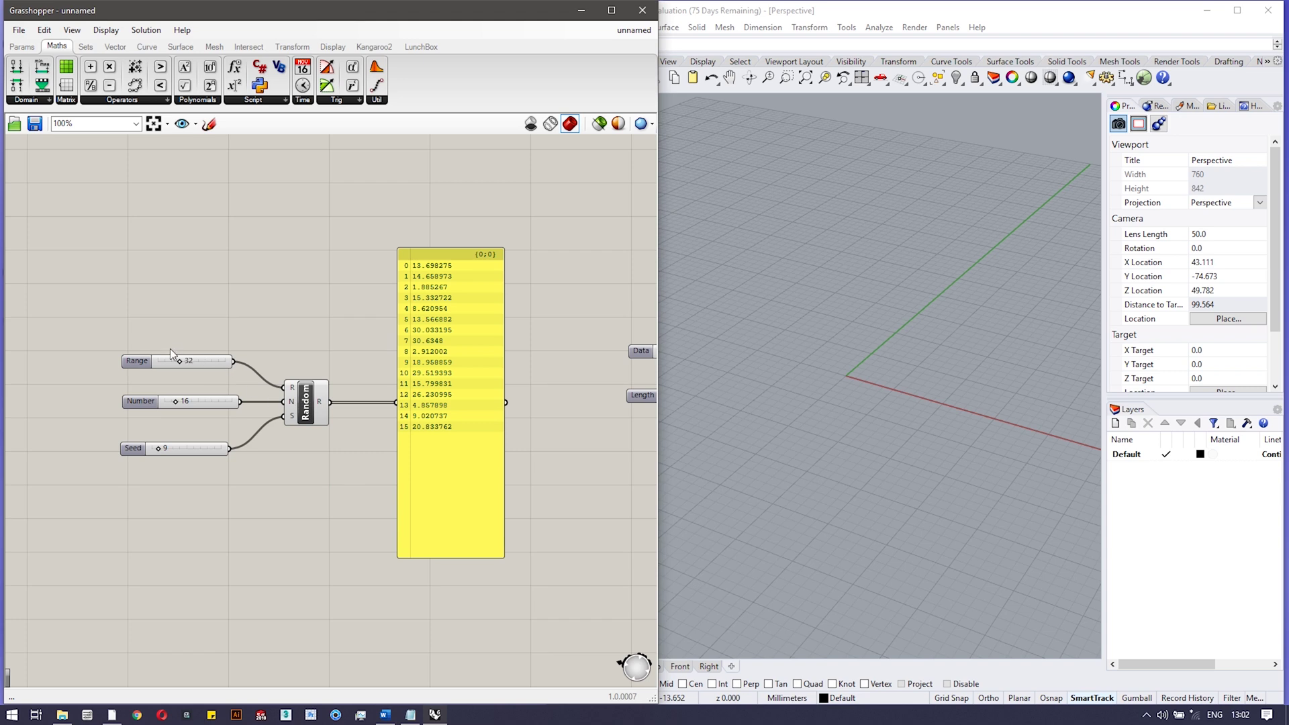
pyautogui.moveTo(177, 361); pyautogui.dragTo(184, 361)
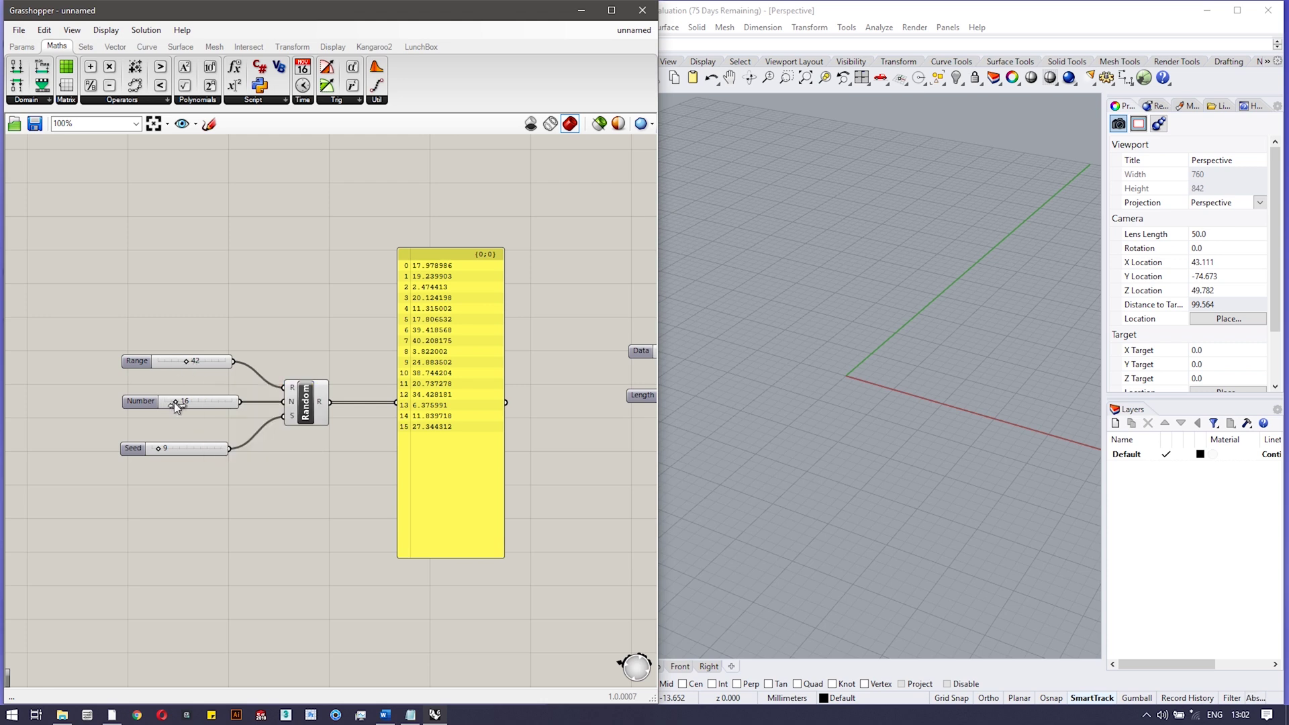
pyautogui.moveTo(174, 402); pyautogui.dragTo(178, 402)
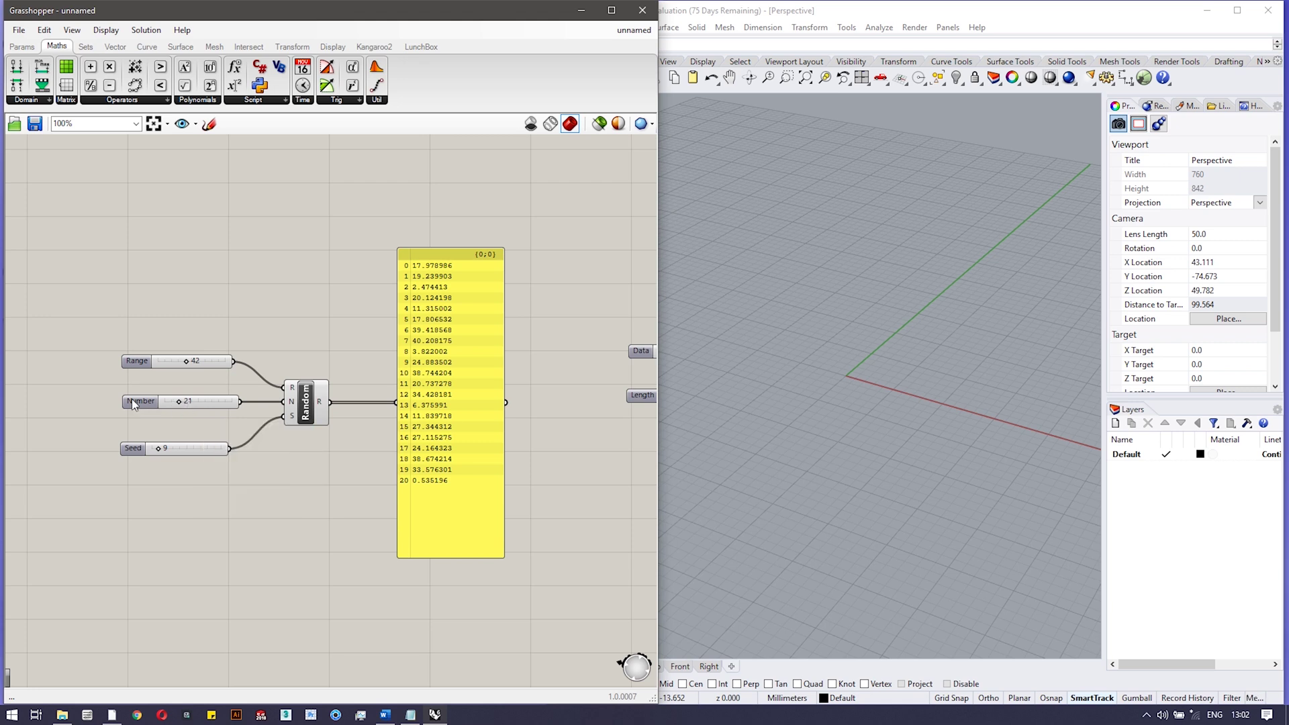
pyautogui.moveTo(133, 403); pyautogui.dragTo(133, 407)
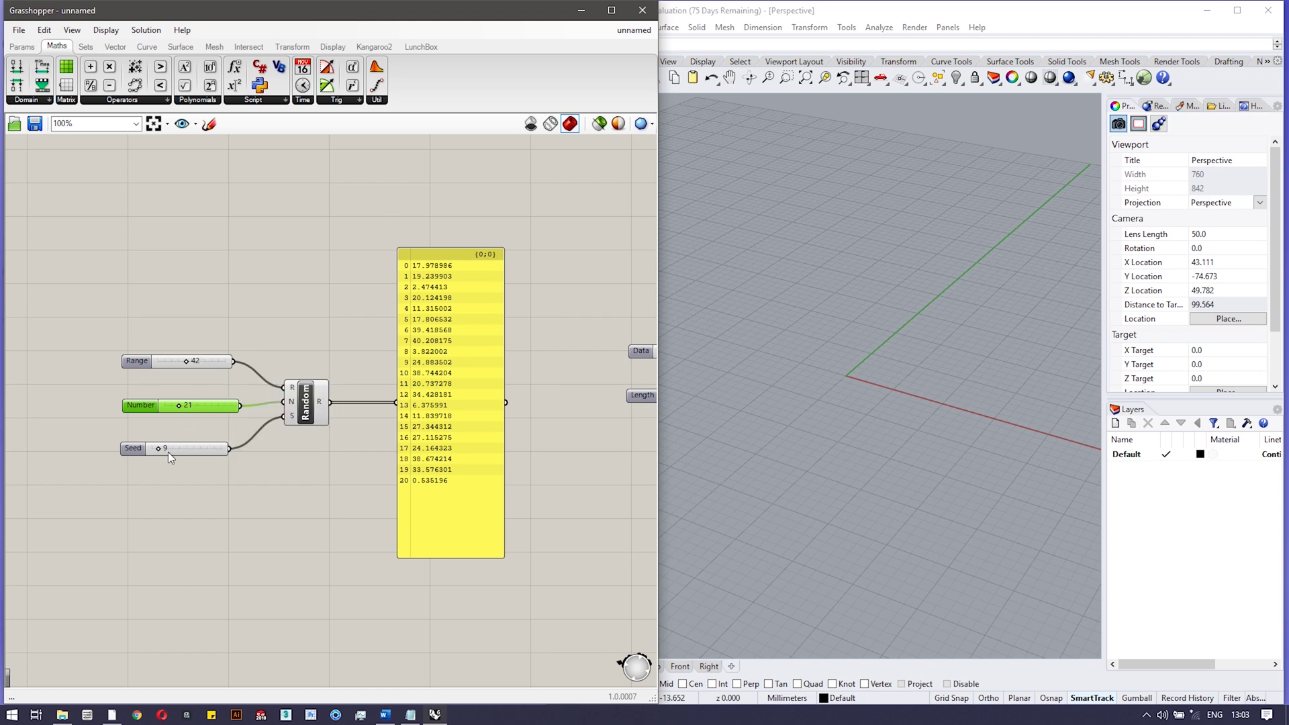
pyautogui.moveTo(160, 450); pyautogui.dragTo(159, 450)
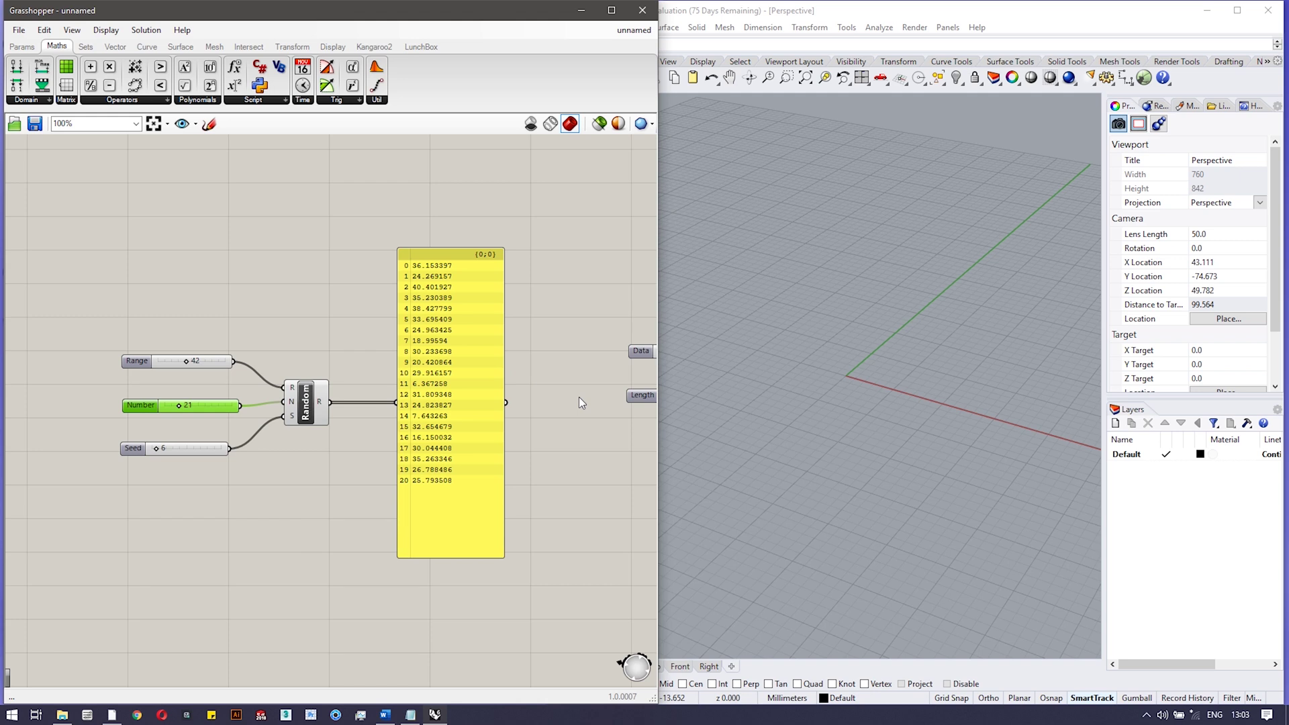
# Set the Repeat Data definition's Data slider to 0.269 and its Length slider to 17
pyautogui.moveTo(580, 403); pyautogui.dragTo(219, 419, button='right')
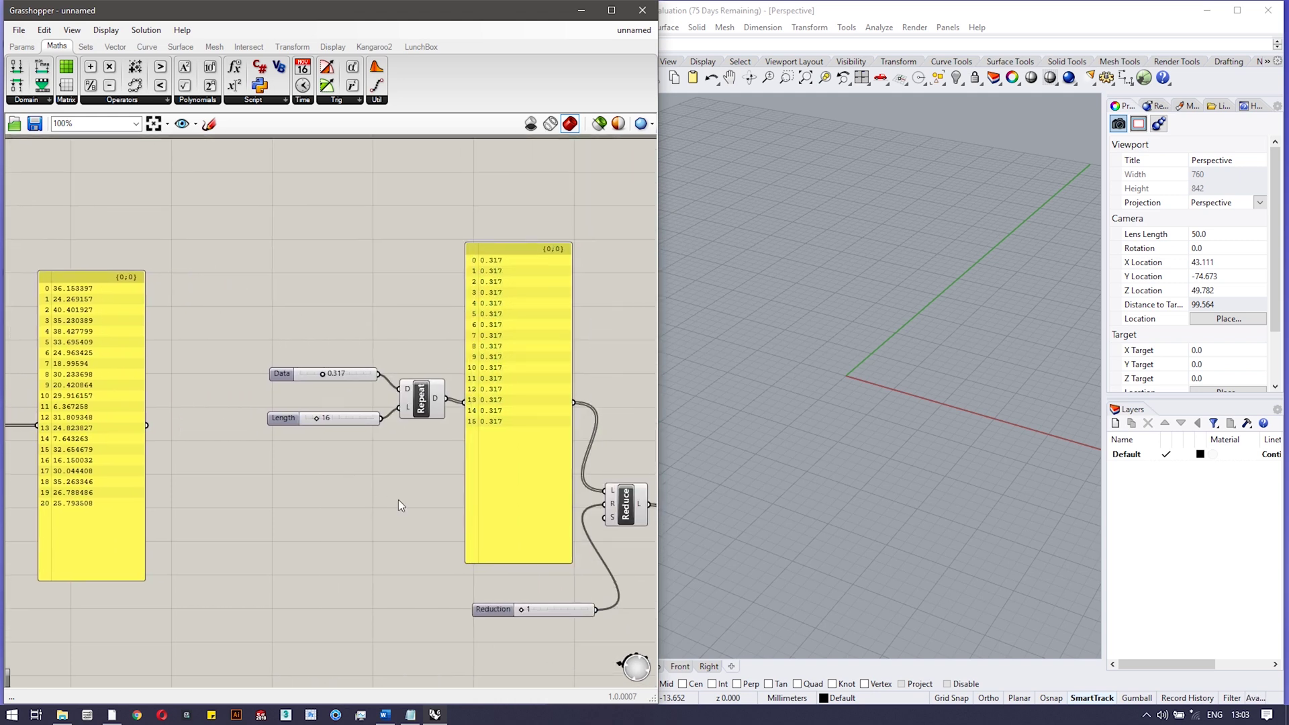
pyautogui.moveTo(397, 506); pyautogui.dragTo(342, 495, button='right')
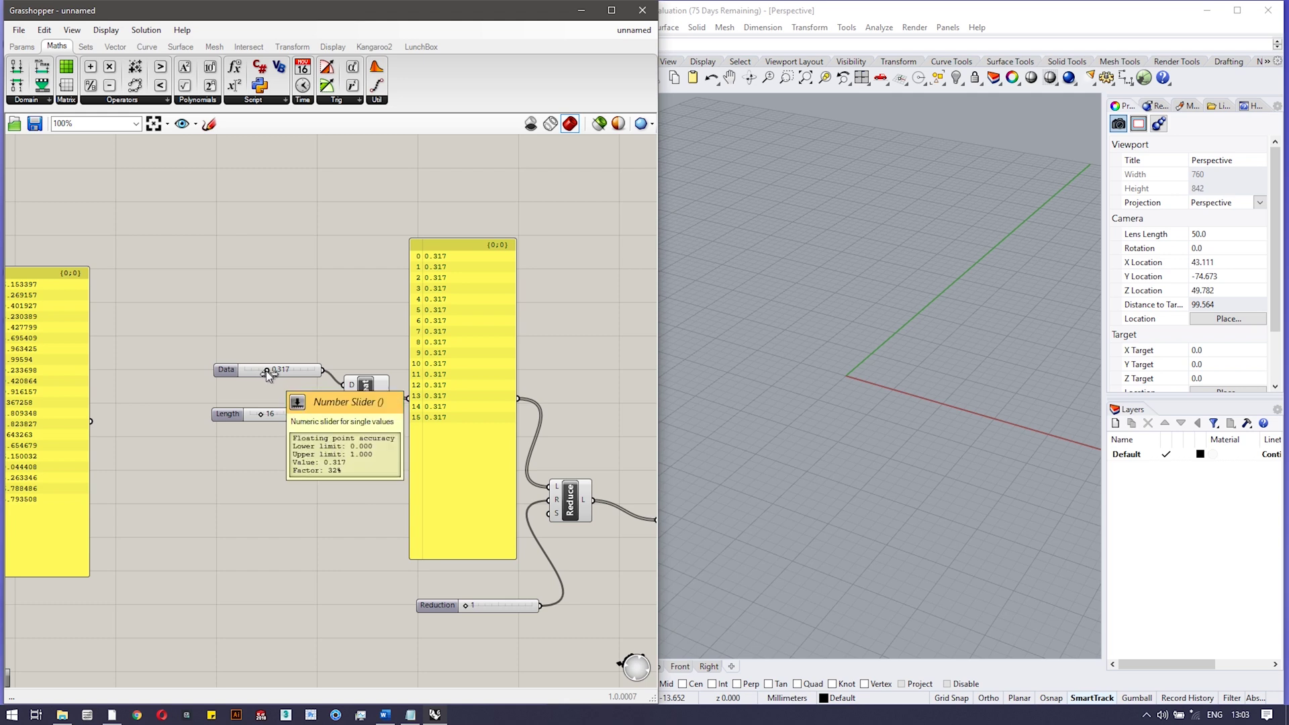
pyautogui.moveTo(266, 370); pyautogui.dragTo(263, 372)
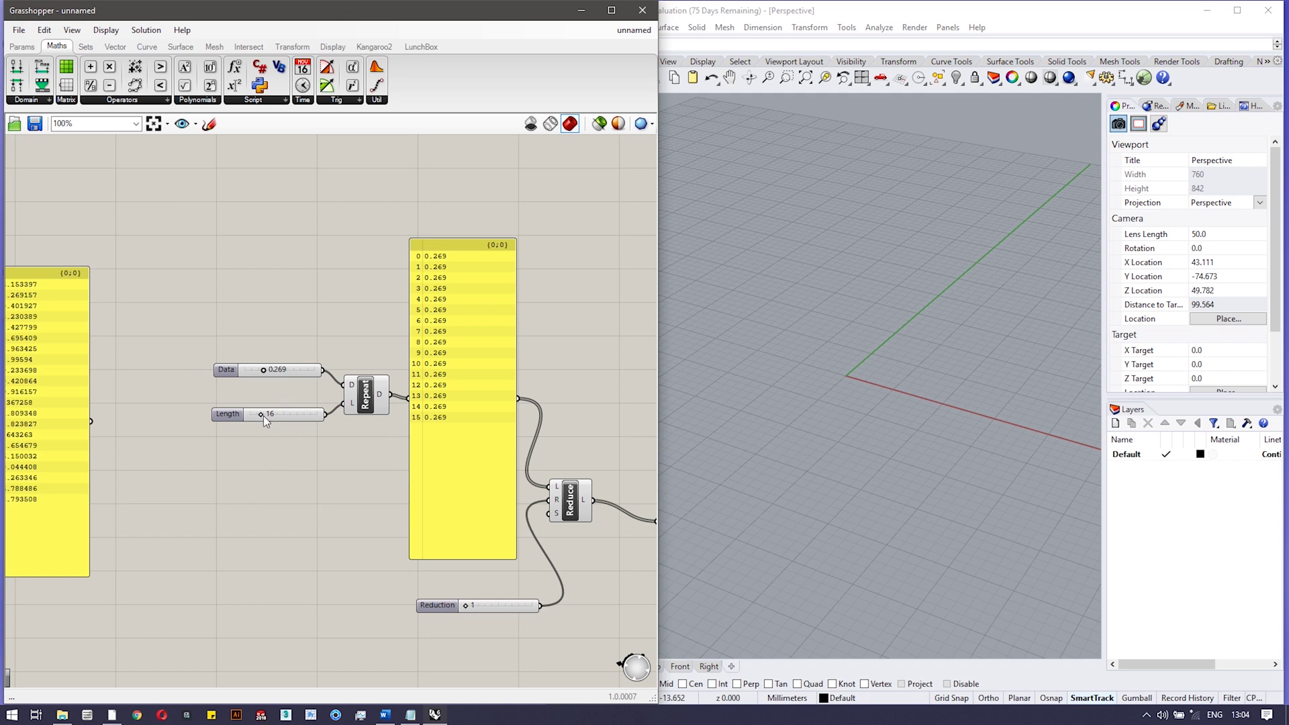
pyautogui.moveTo(260, 416)
pyautogui.mouseDown()
pyautogui.moveTo(274, 421)
pyautogui.moveTo(259, 420)
pyautogui.mouseUp()
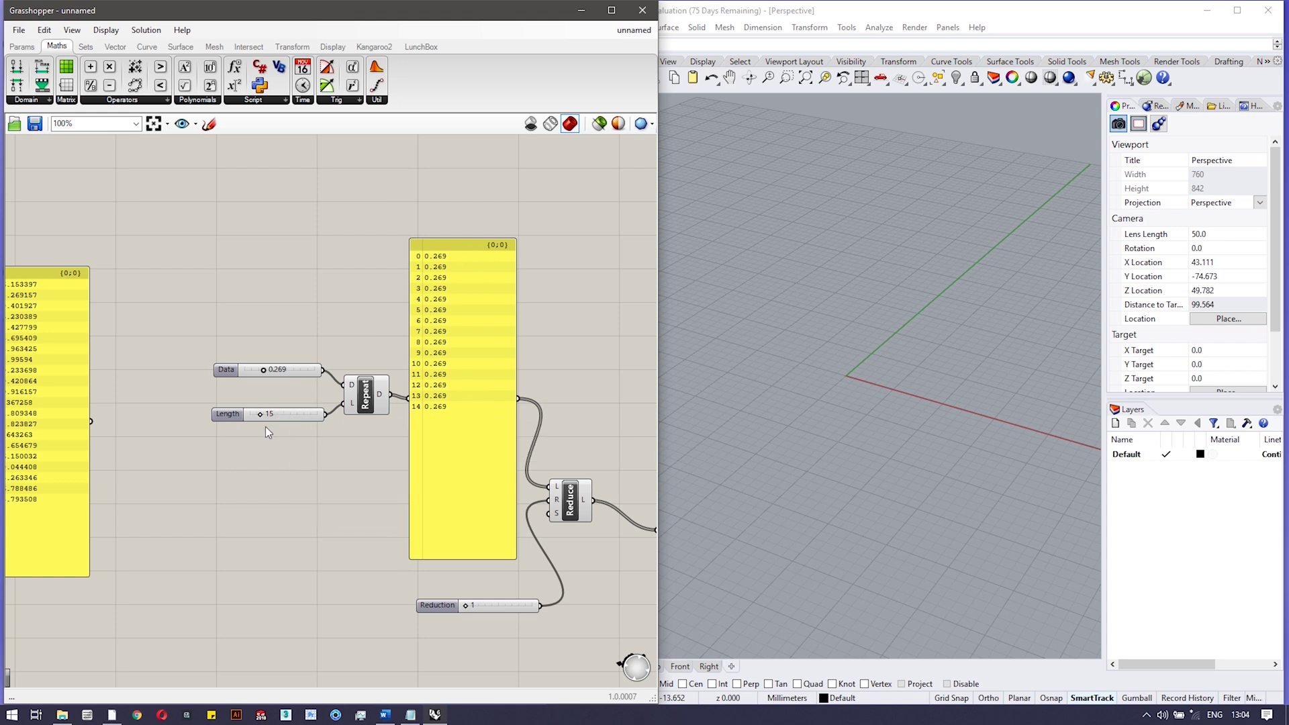
pyautogui.moveTo(261, 416); pyautogui.dragTo(263, 413)
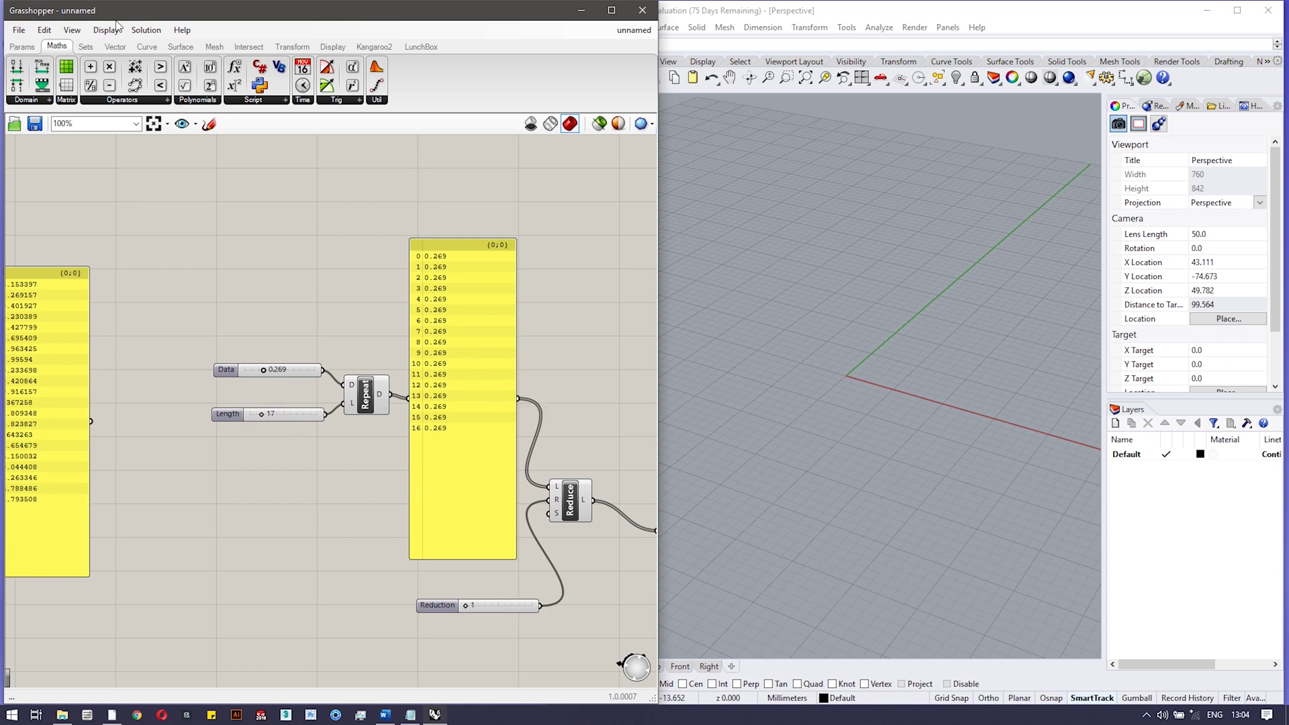
pyautogui.click(87, 47)
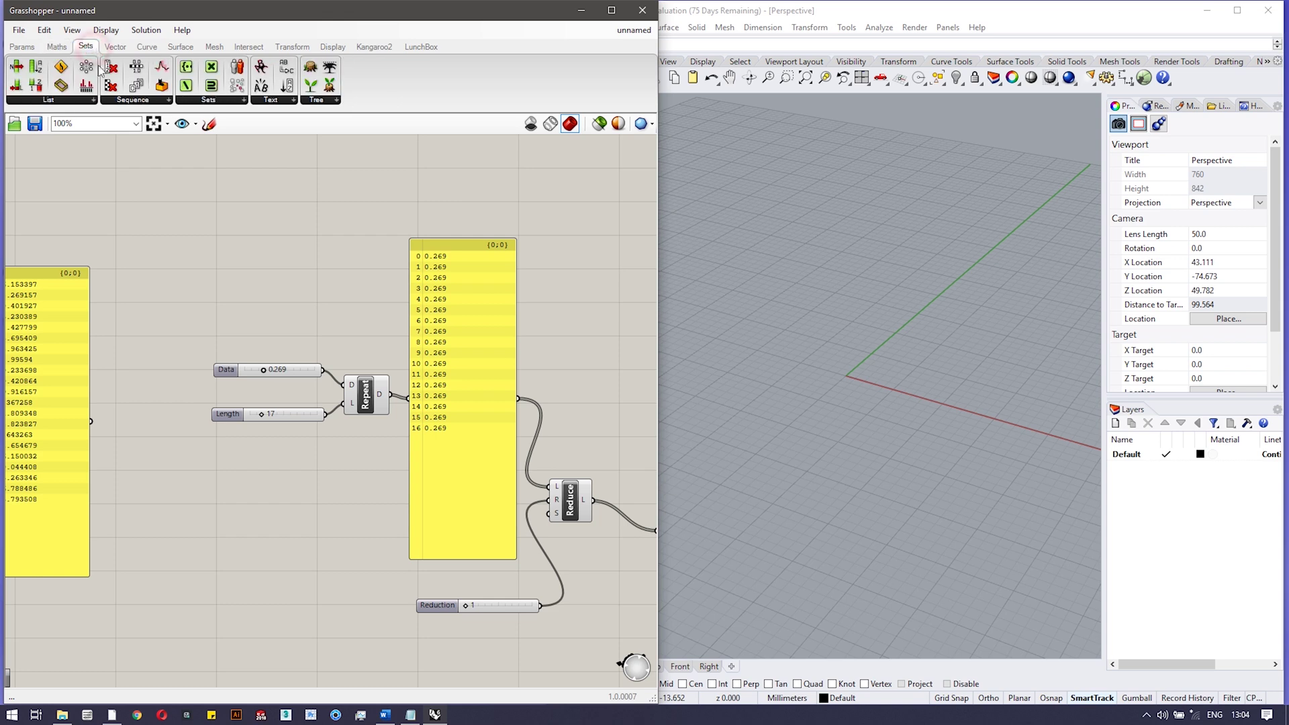
pyautogui.click(130, 99)
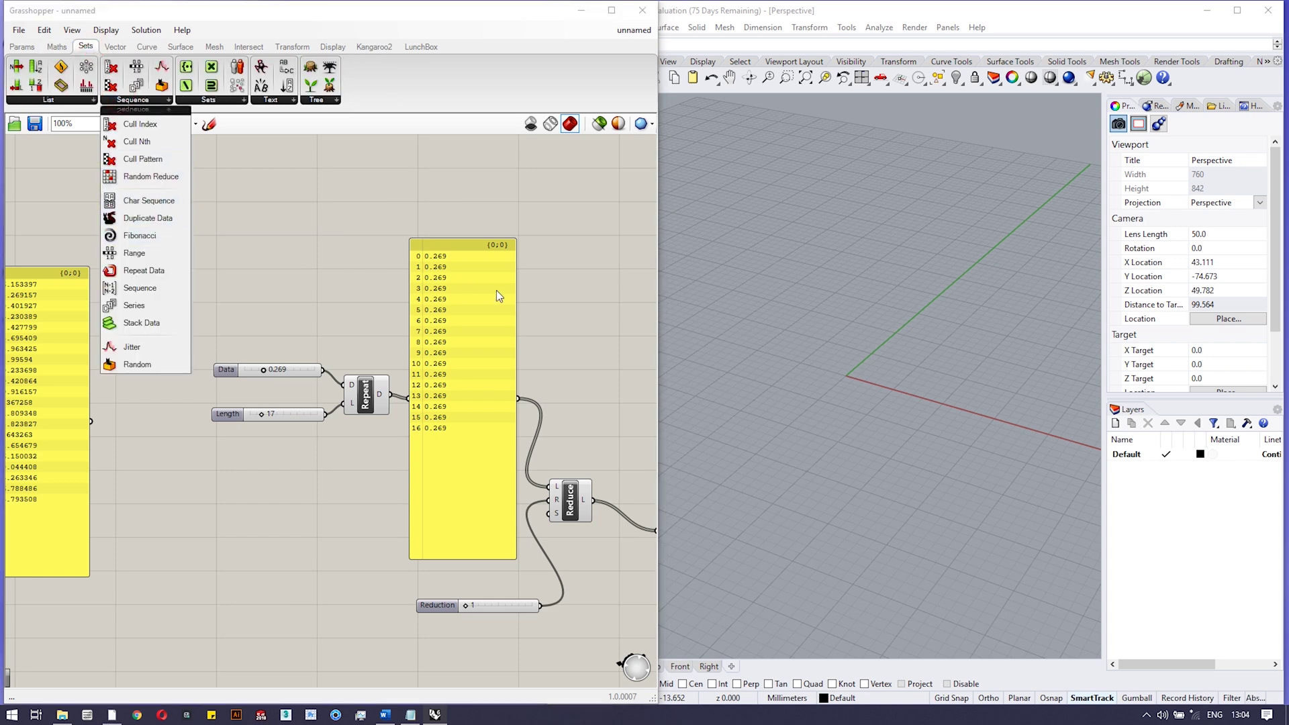
pyautogui.click(552, 357)
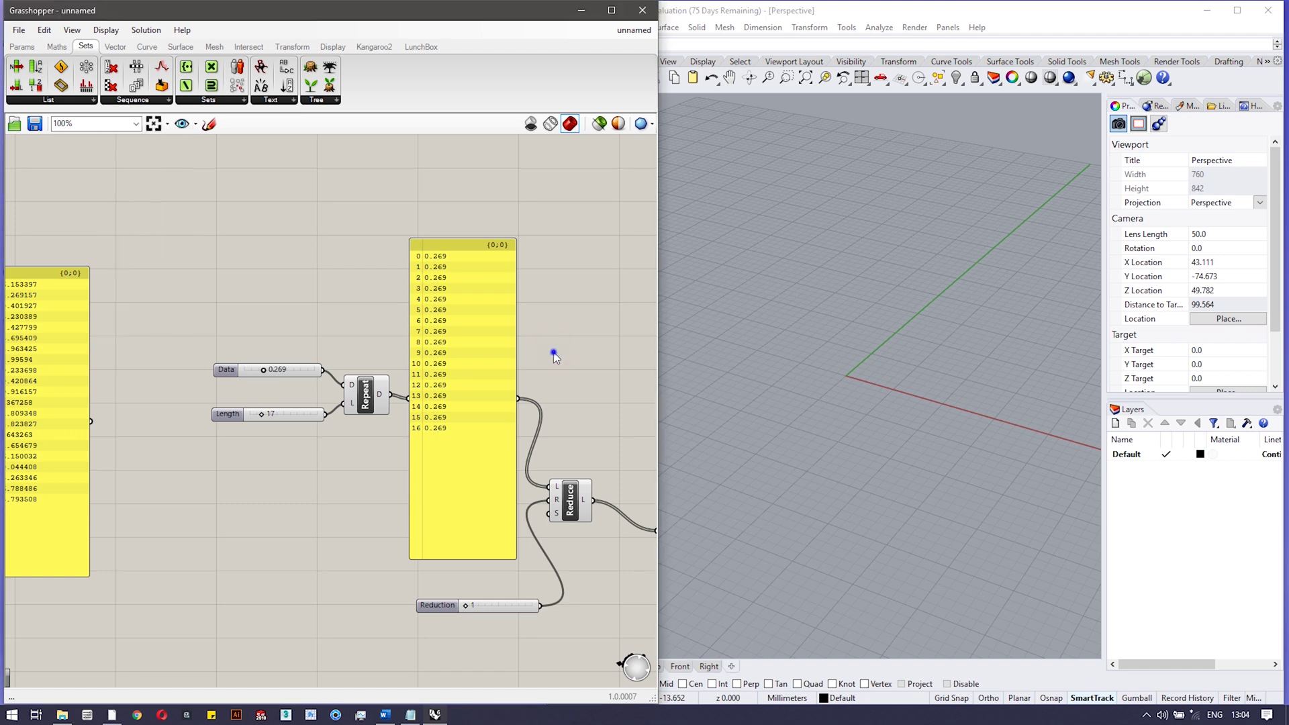
pyautogui.moveTo(552, 356); pyautogui.dragTo(361, 265, button='right')
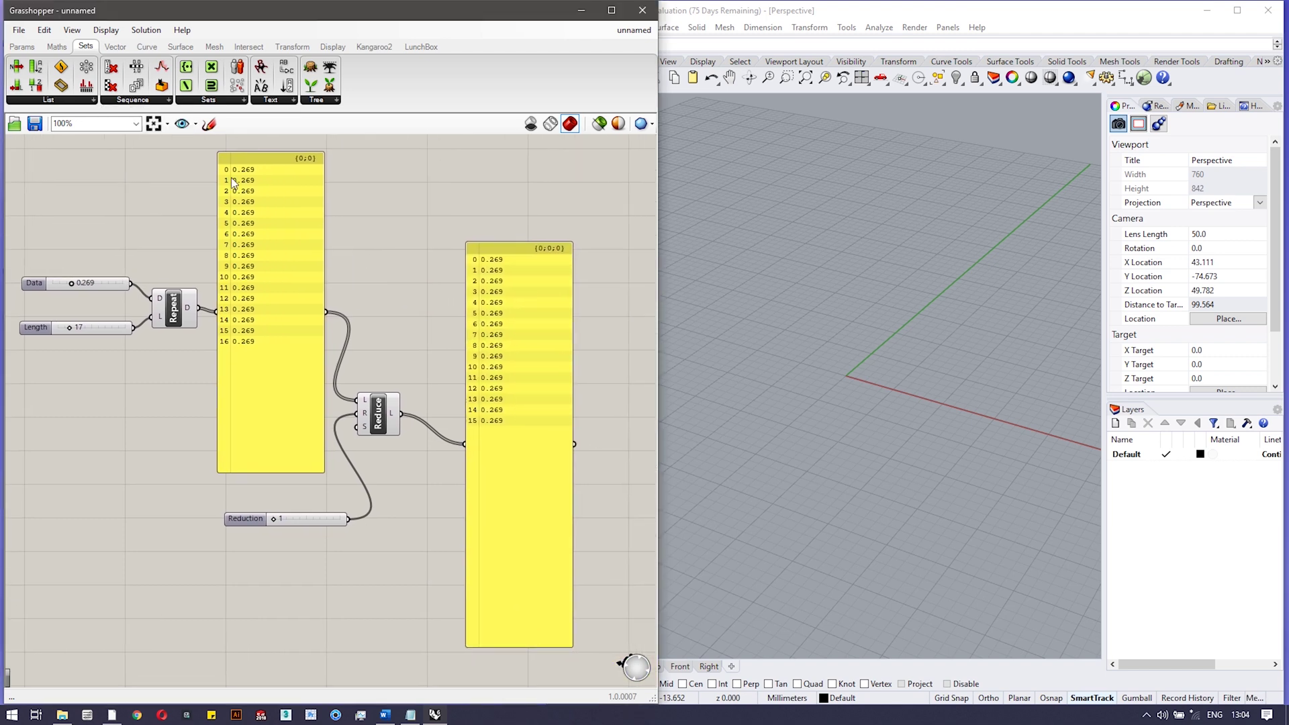
pyautogui.click(160, 100)
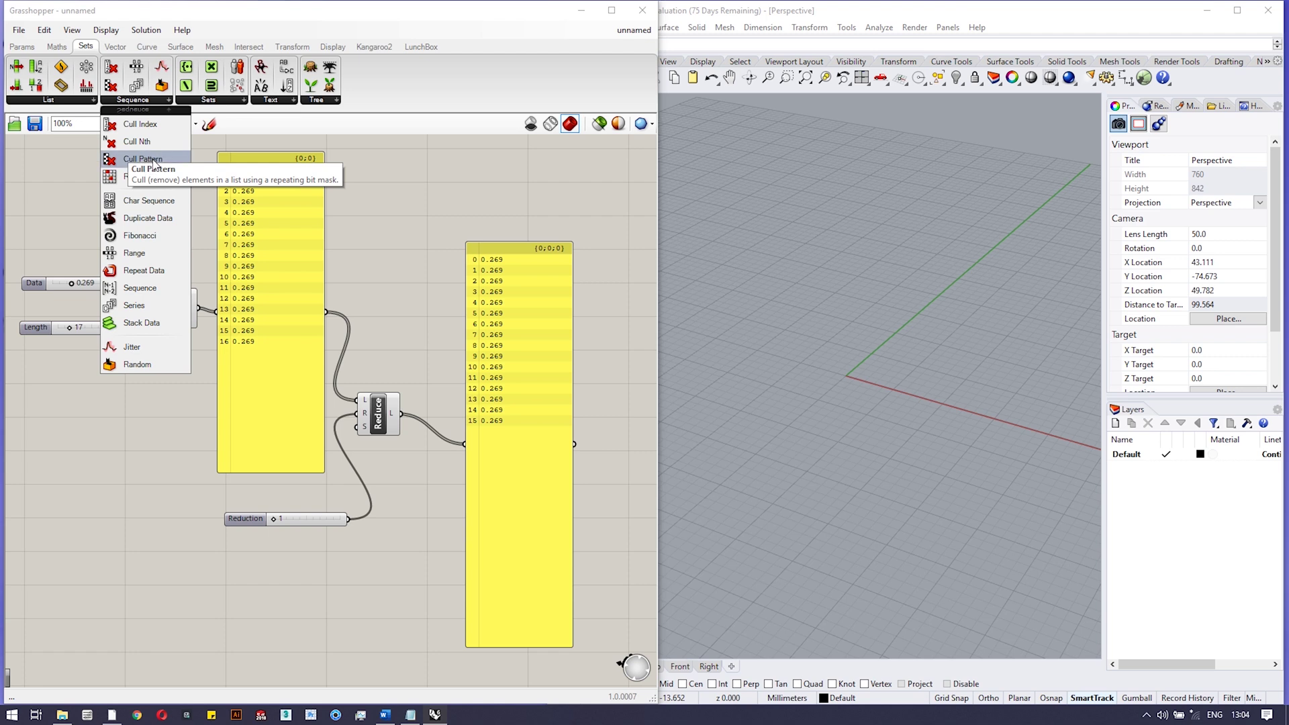
pyautogui.click(343, 252)
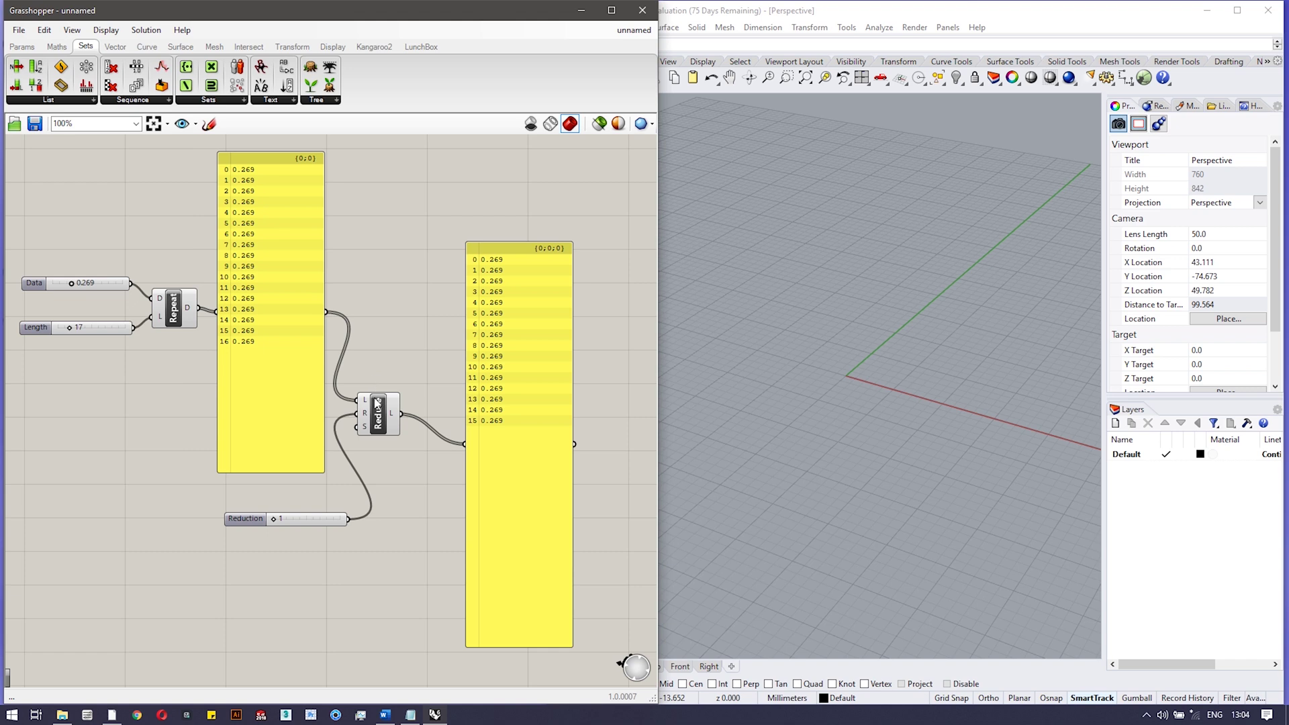
pyautogui.moveTo(375, 403); pyautogui.dragTo(383, 412)
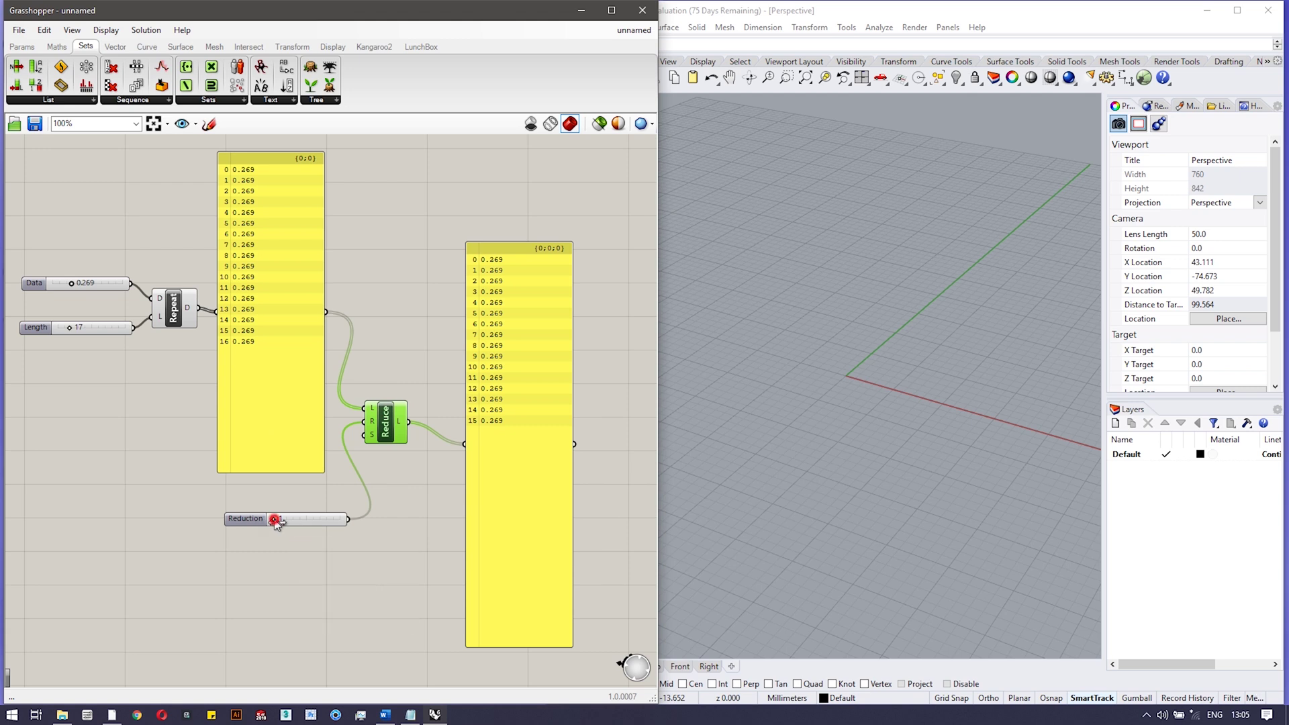
# Set the Random Reduce Reduction slider to 9, leaving eight 0.269 values
pyautogui.moveTo(274, 519); pyautogui.dragTo(279, 519)
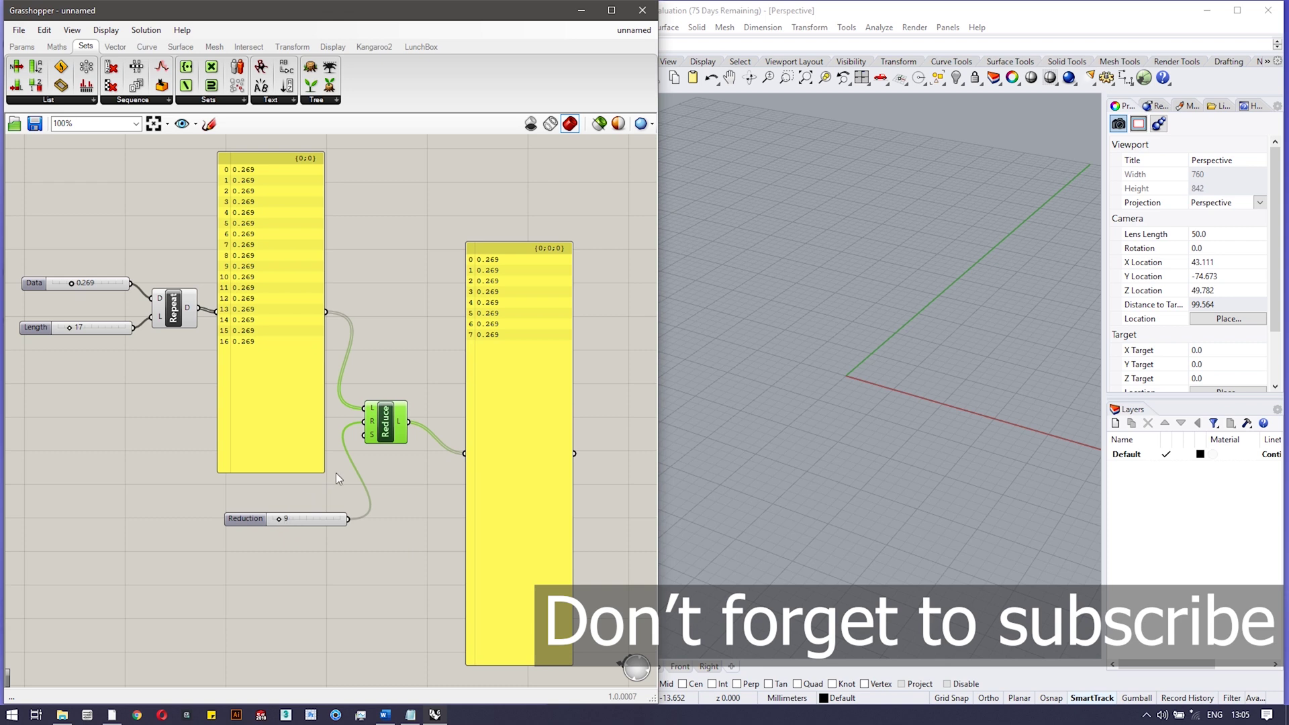